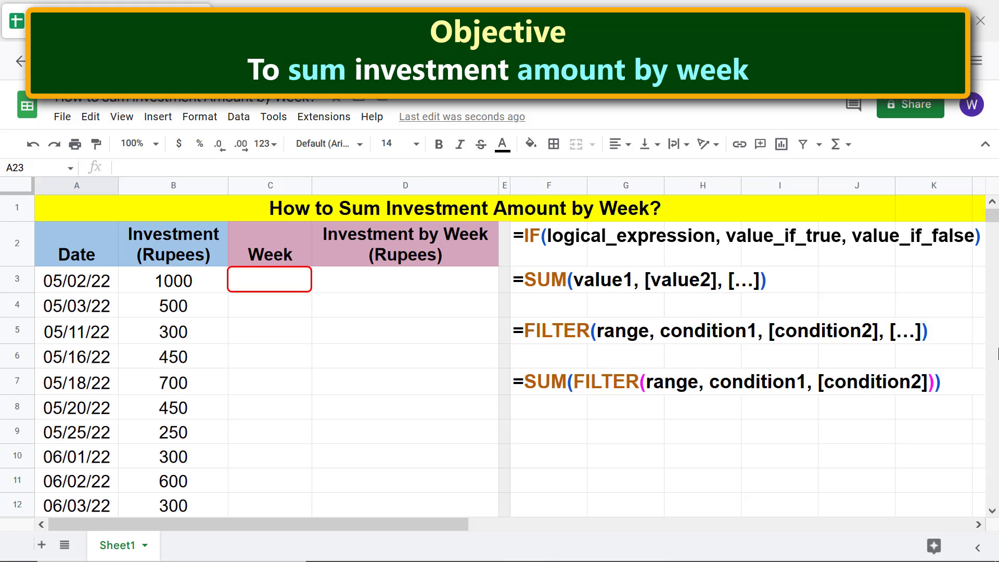
- Enter =A3 in C3 so it shows 05/02/22, declining the autofill suggestion
click(264, 290)
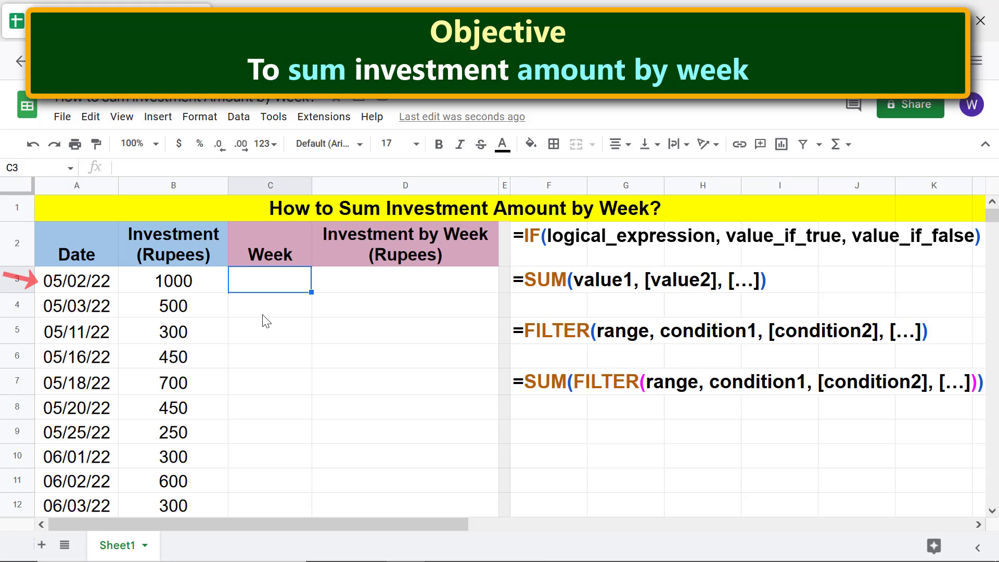
text(=)
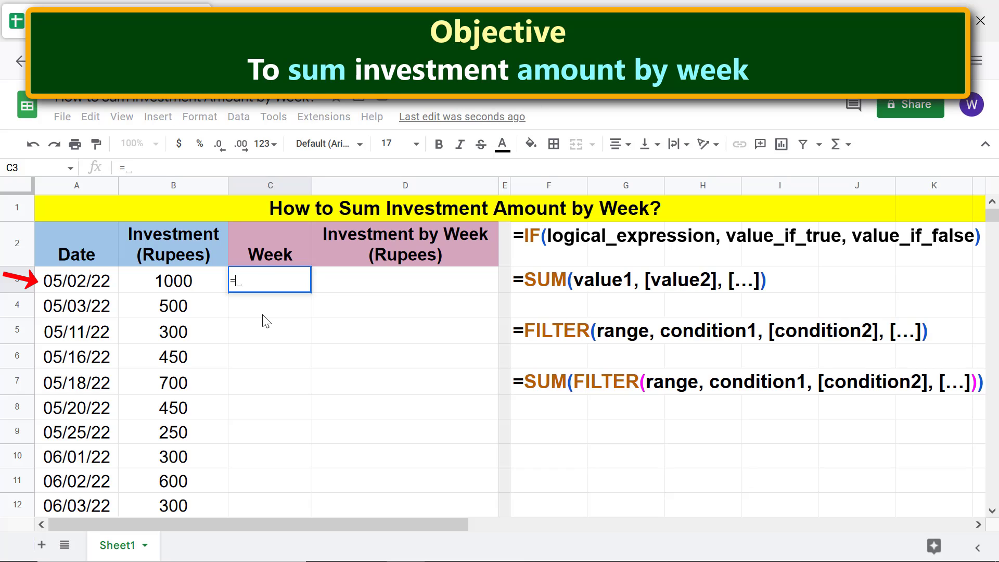
click(103, 290)
key(Return)
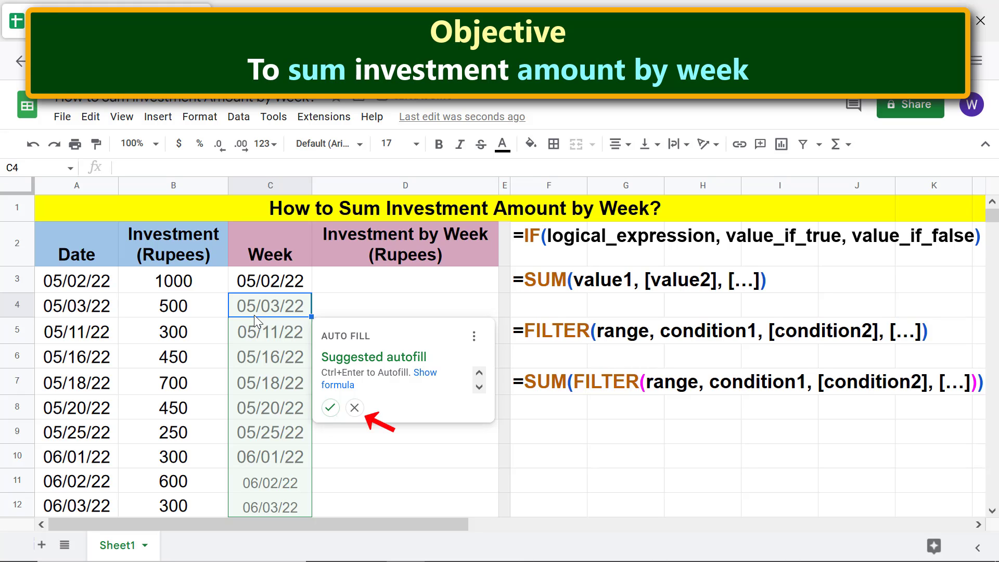
click(354, 409)
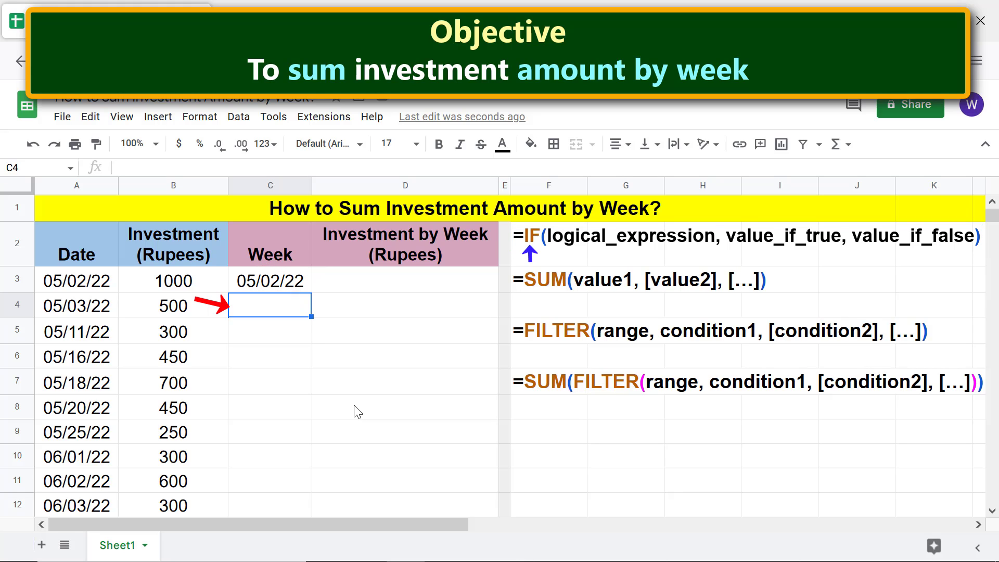
- Enter =IF(C3+7<=A12,C3+7,"--") in C4 so it displays 05/09/22
text(=if)
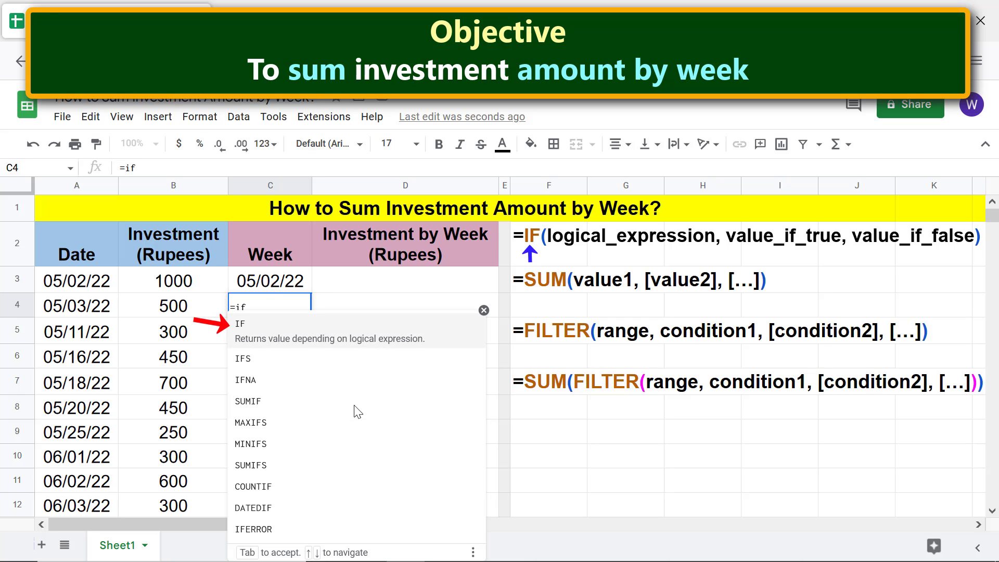
click(262, 327)
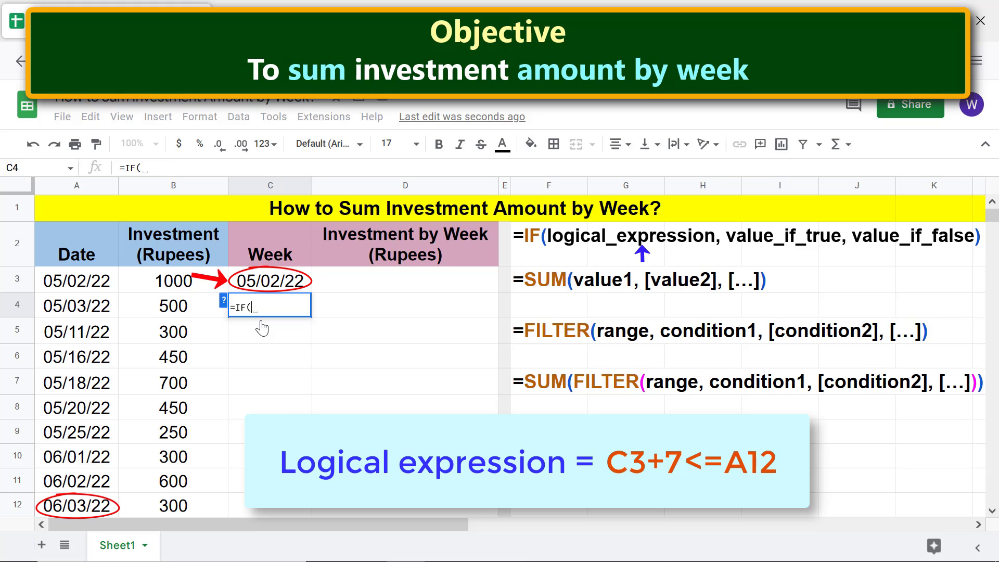
click(268, 286)
text(+7)
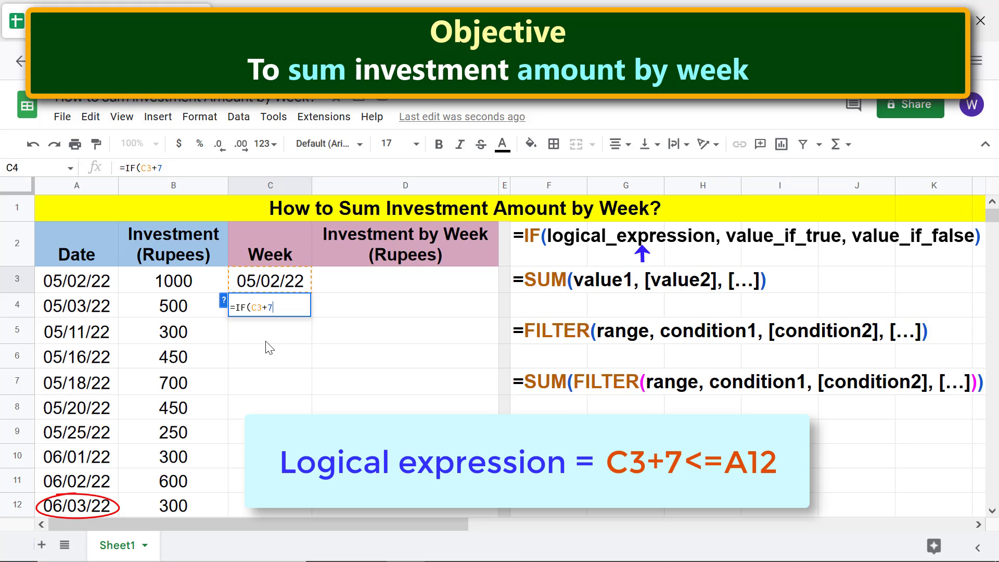
text(<=)
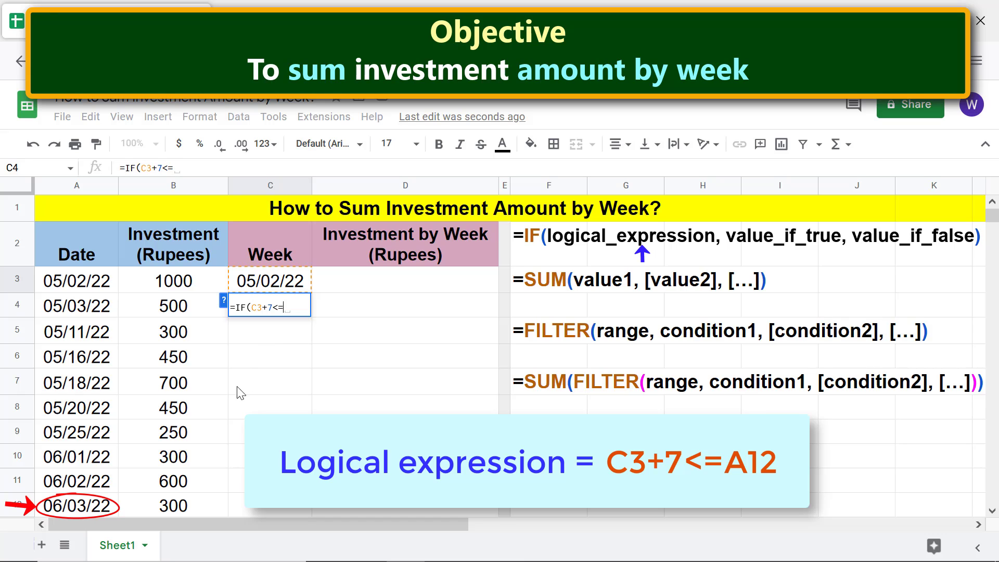
click(96, 503)
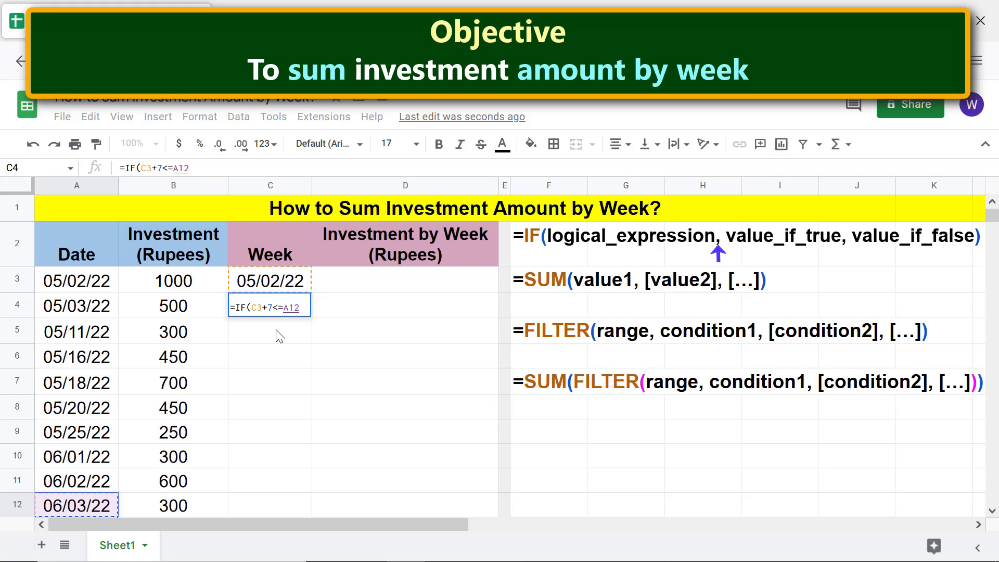
text(,)
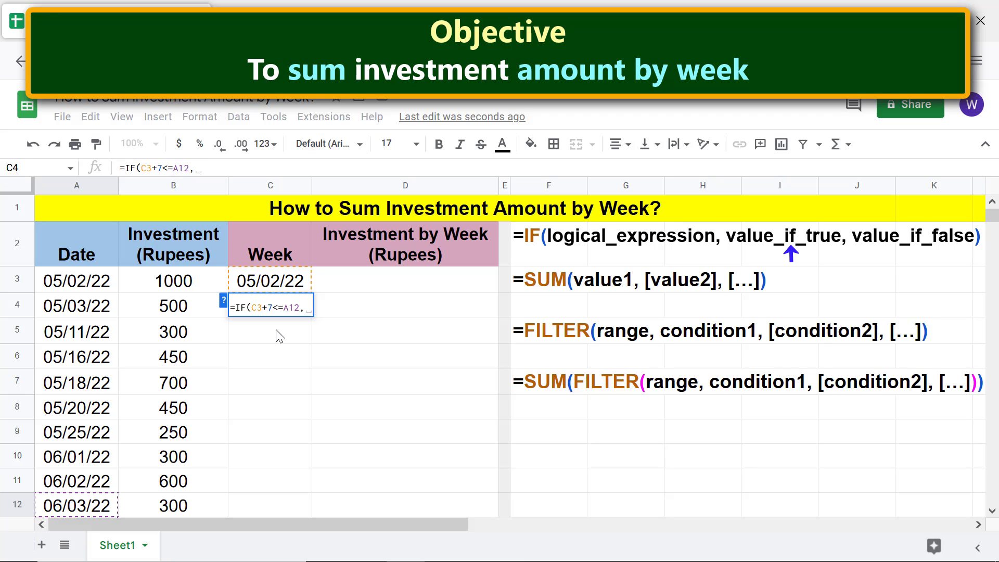
text(c3)
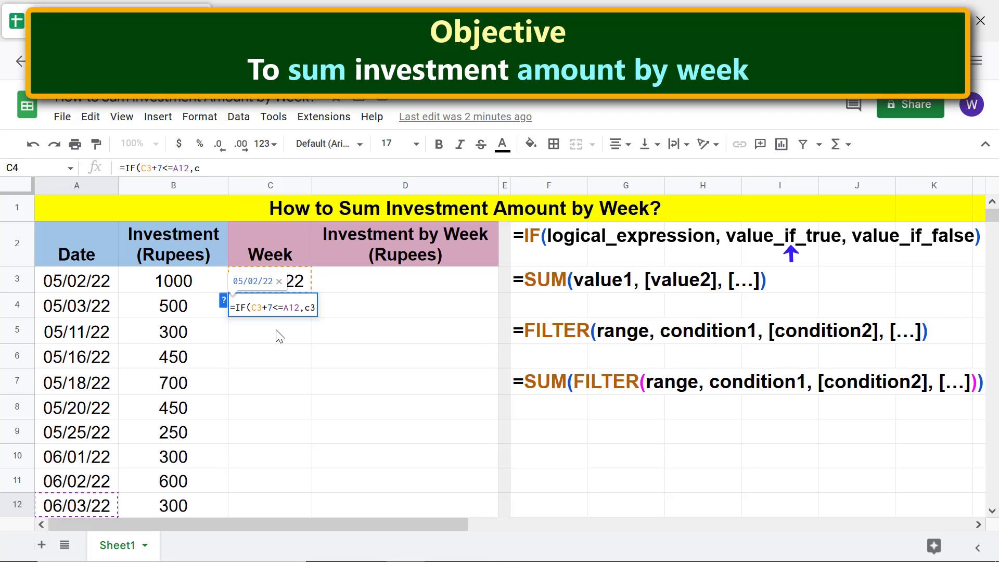
text(+7,)
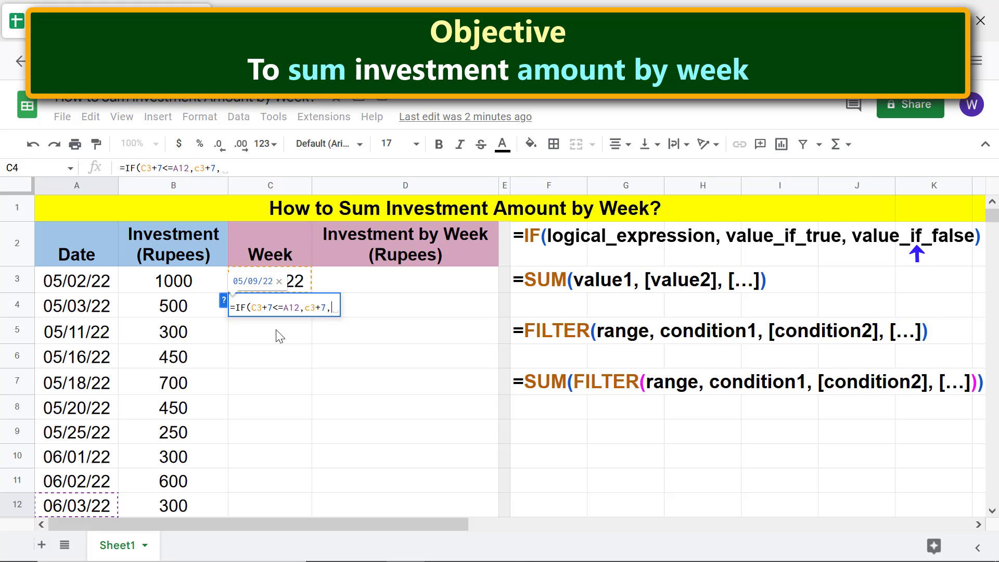
text("--)
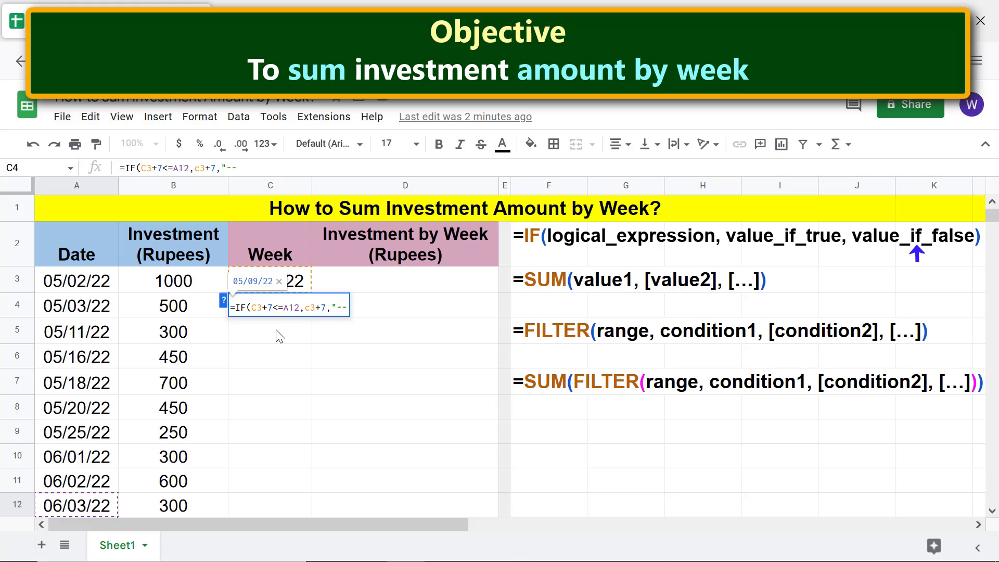
text(")
key(Return)
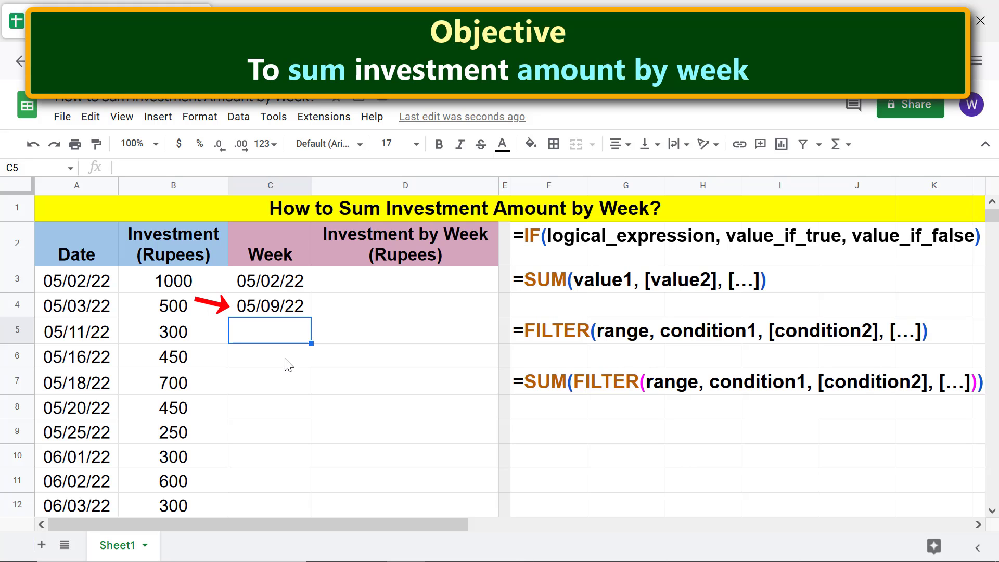
click(294, 310)
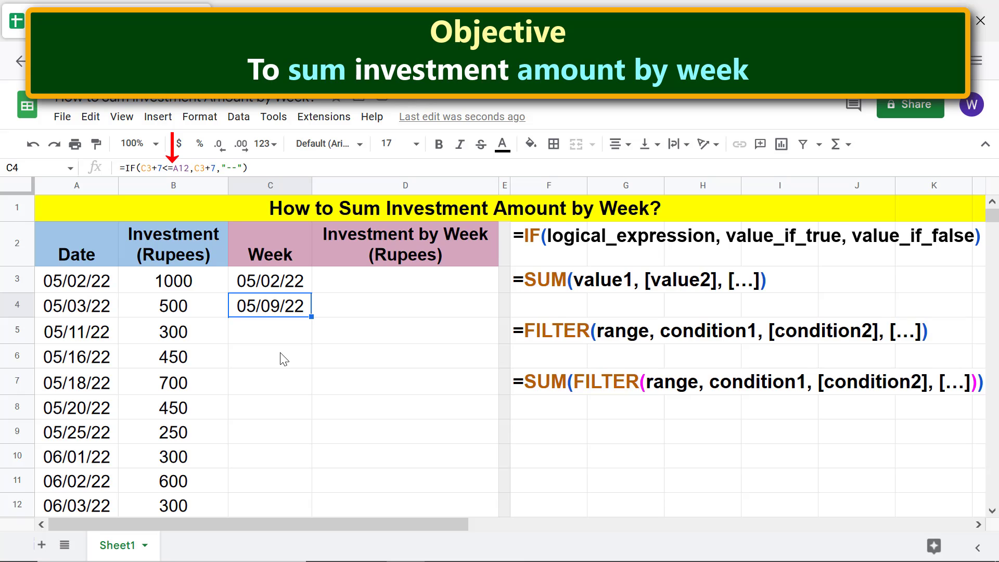
- Lock A12 as $A$12 in C4's formula and fill the weekly dates down to C8
click(173, 167)
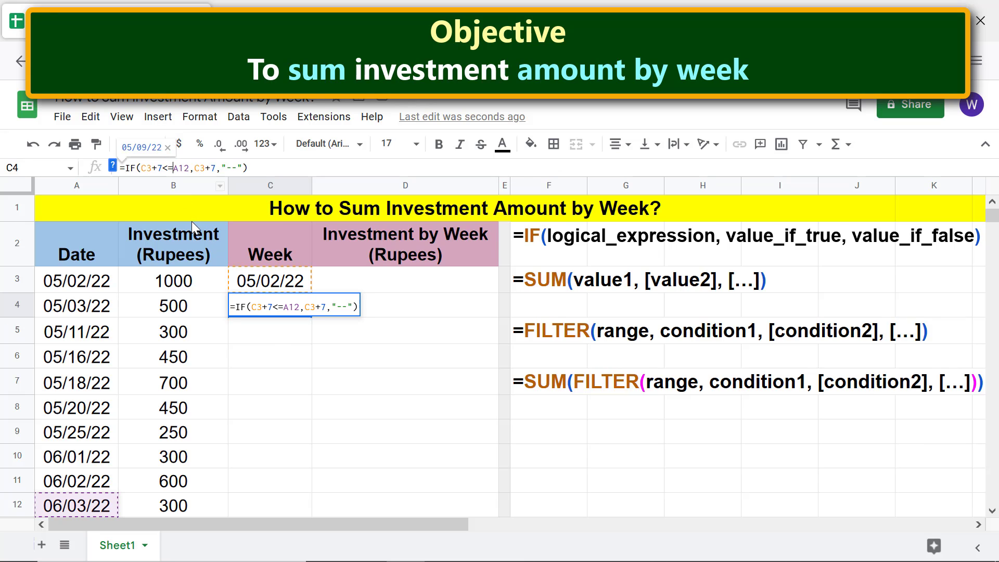
key(Return)
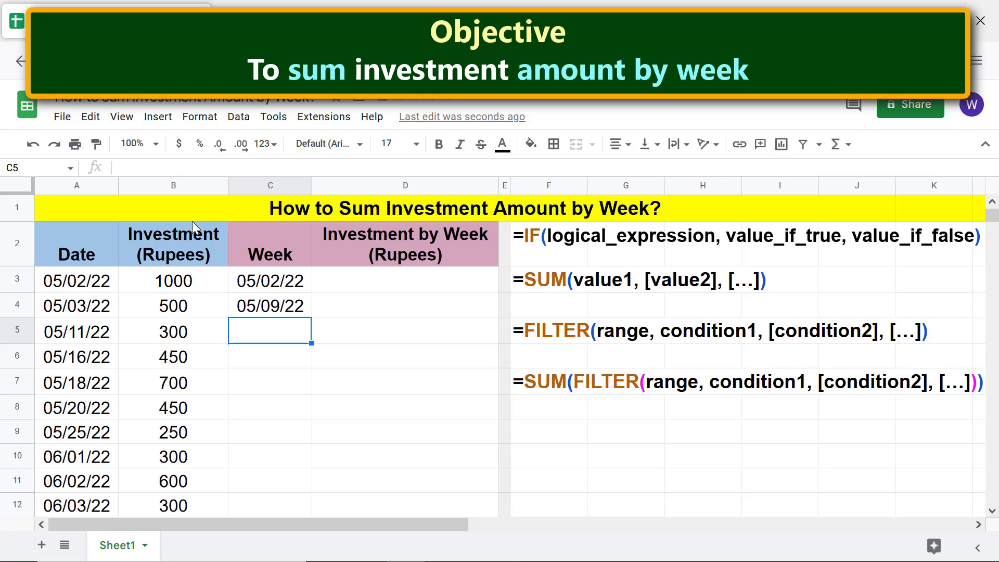
click(265, 311)
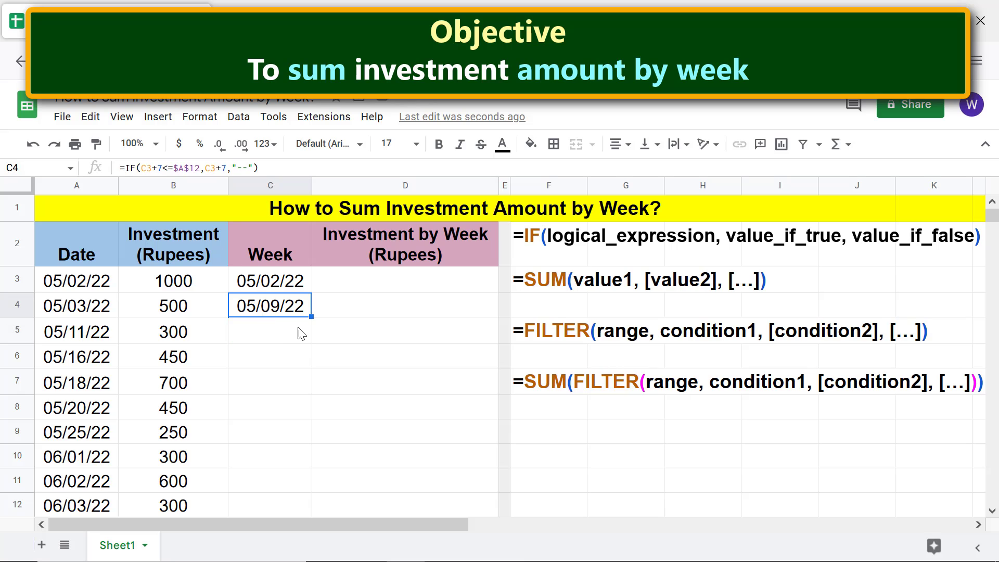
drag(310, 327, 310, 409)
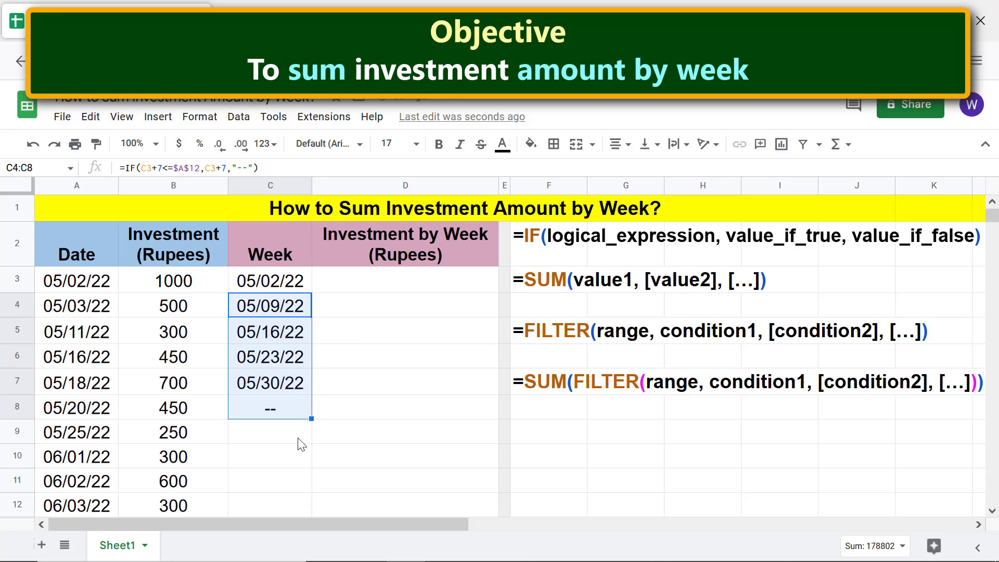
click(299, 440)
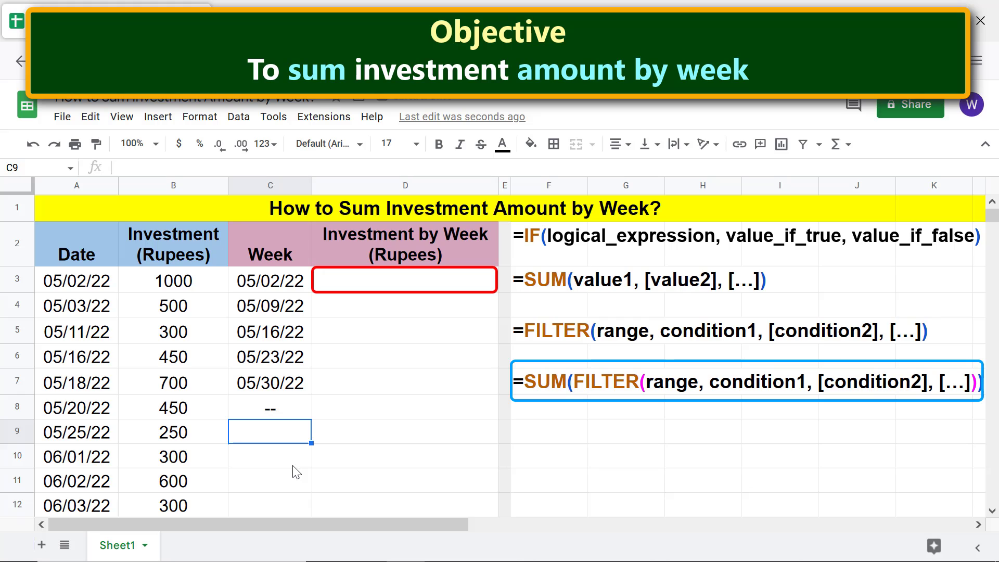
click(400, 285)
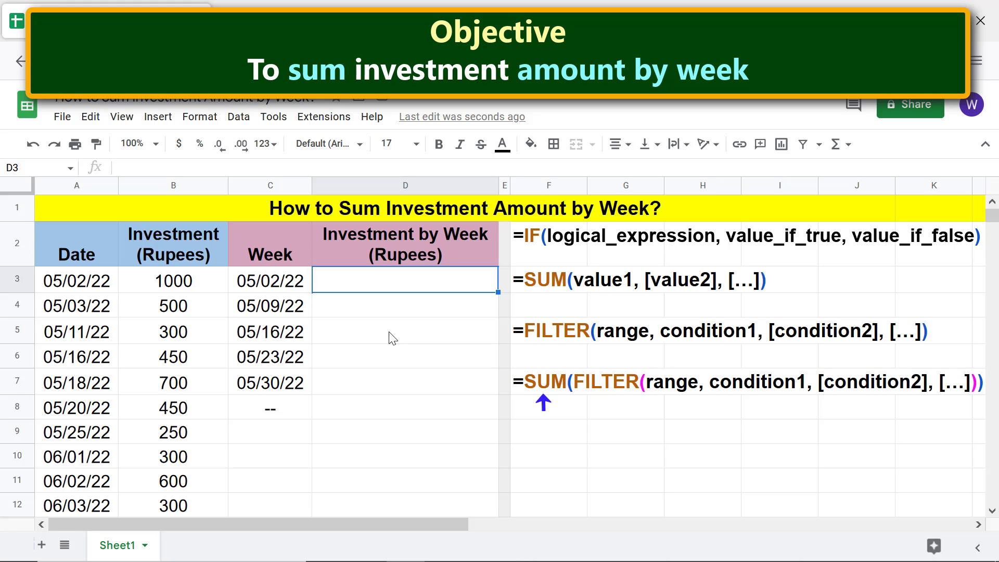
- Start D3 with =SUM(FILTER(B3:B12, using the investment amounts as the filter range
text(=su)
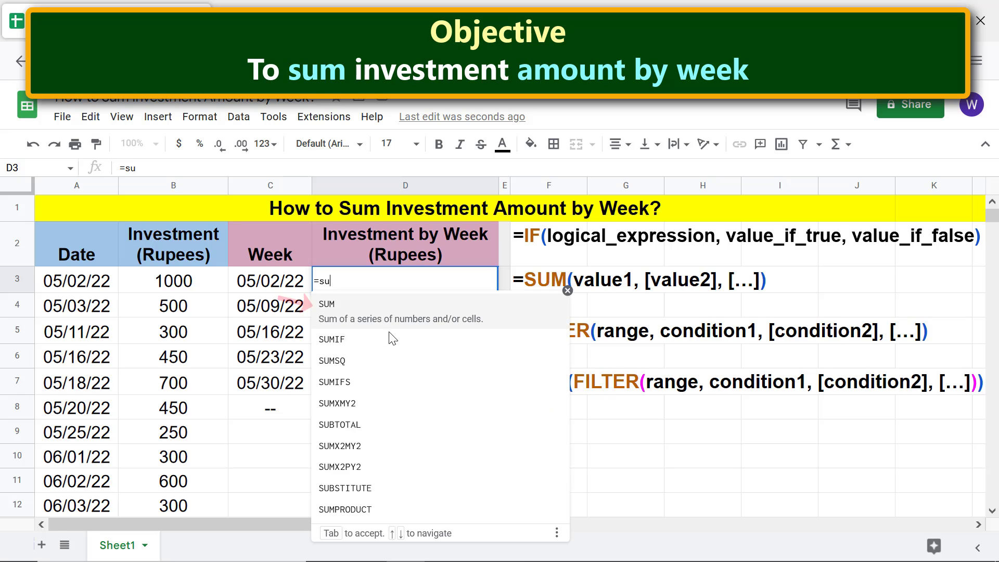
click(334, 309)
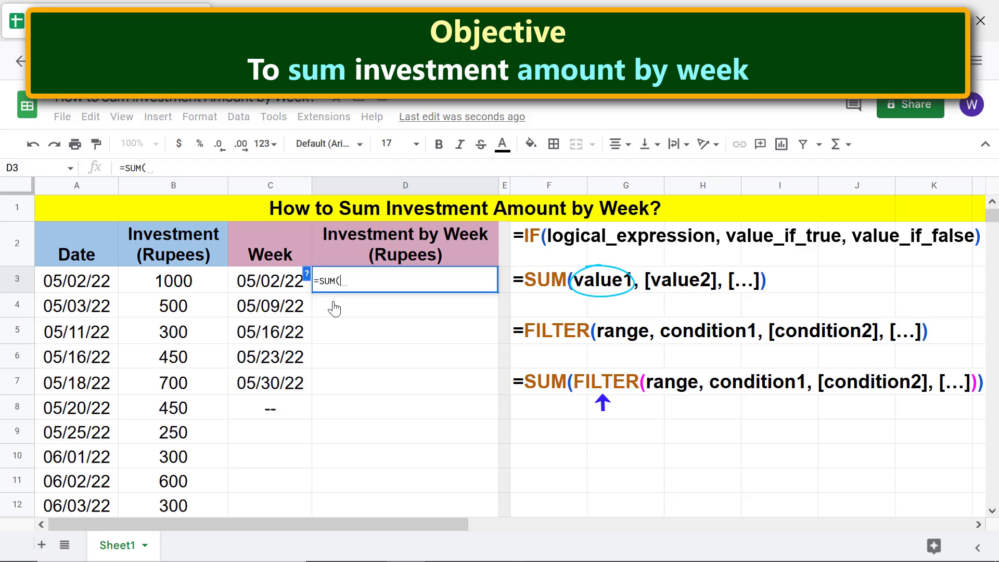
text(fil)
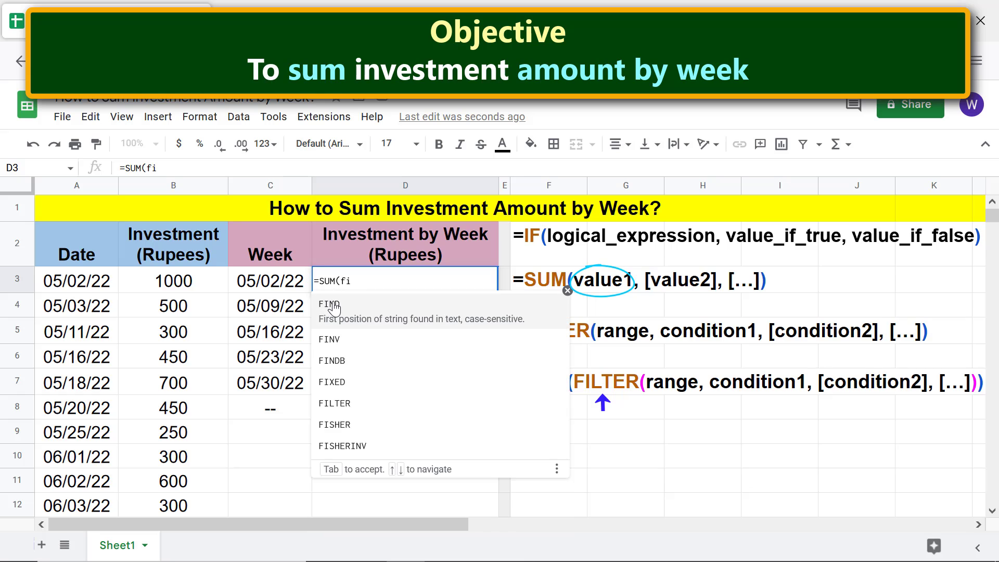
click(334, 304)
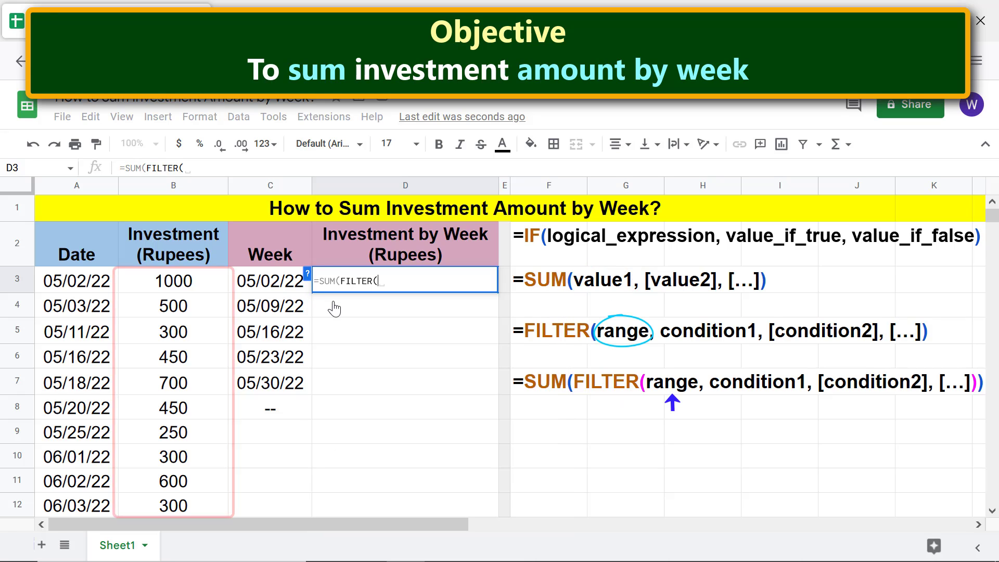
click(211, 286)
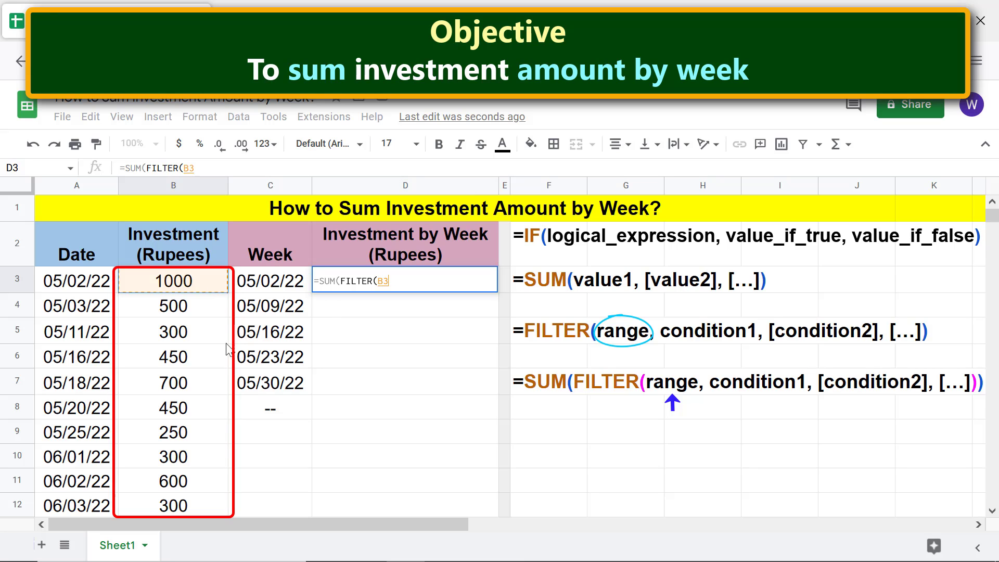
shift+click(187, 508)
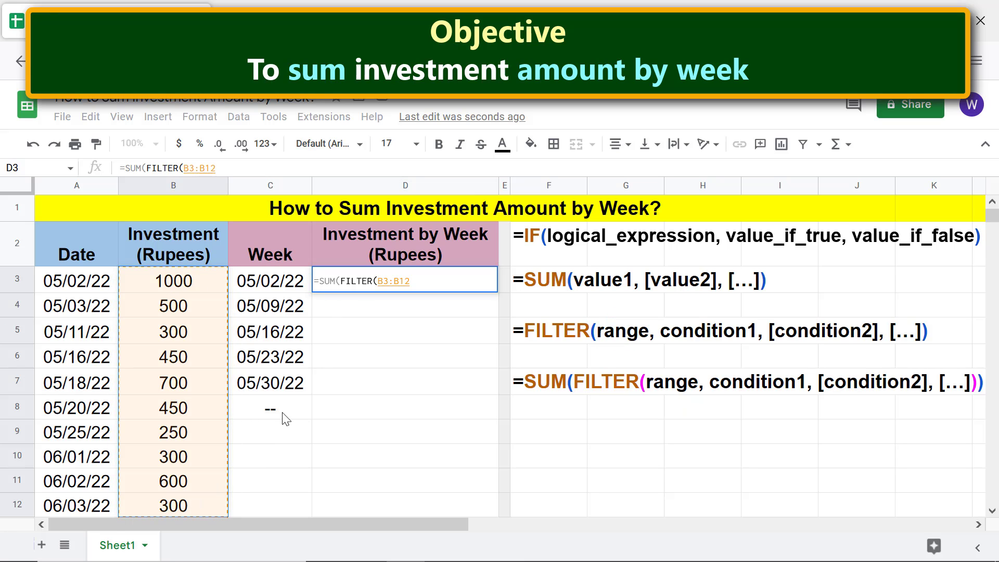
text(,)
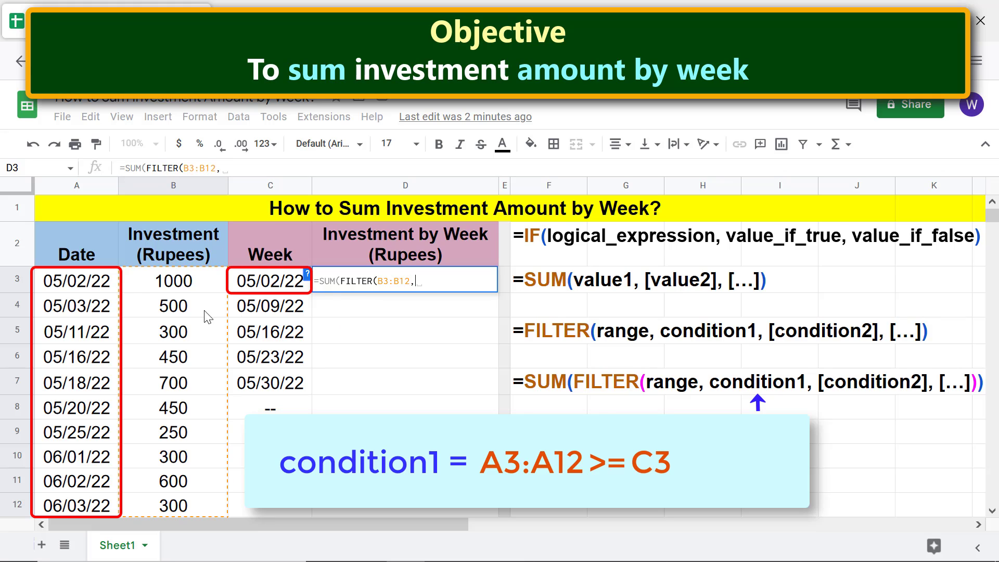
- Add conditions A3:A12>=C3 and A3:A12<C3+7, closing the formula so D3 shows 1500
click(110, 289)
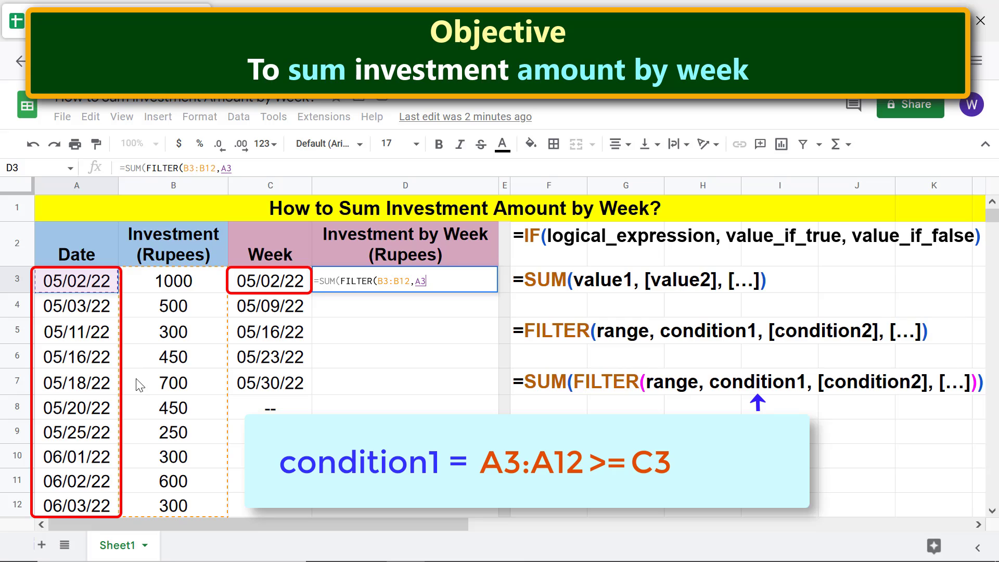
shift+click(98, 504)
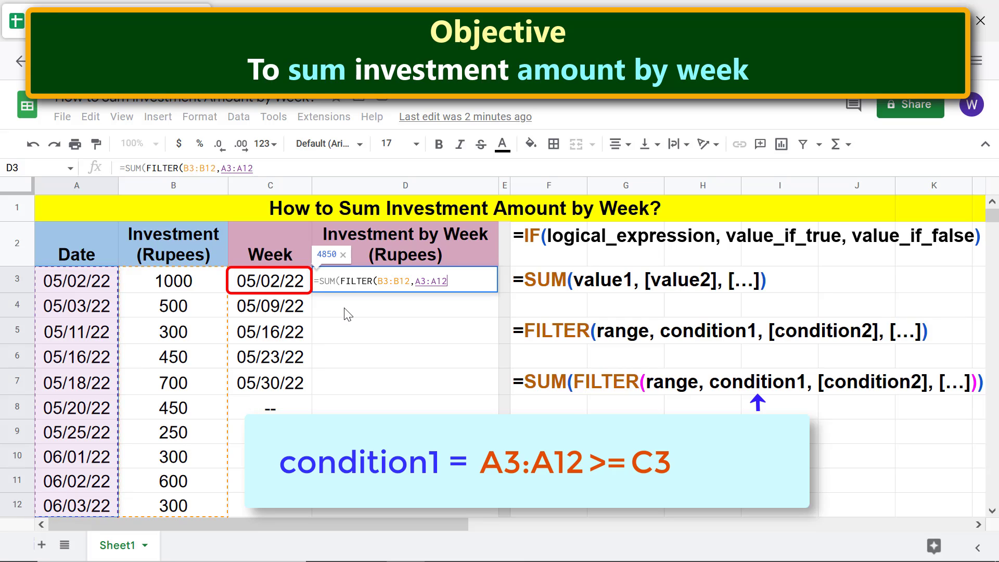
text(>=)
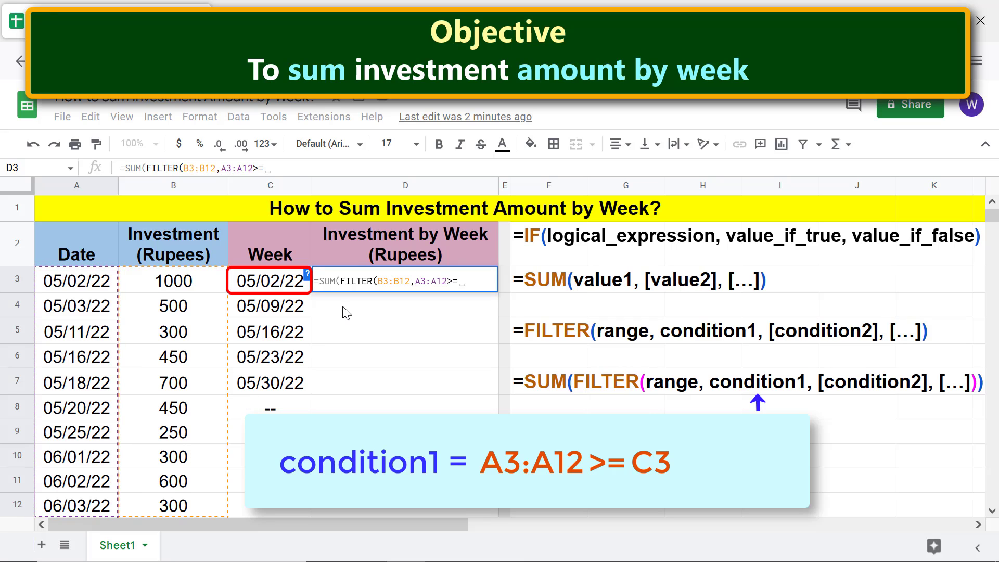
click(274, 281)
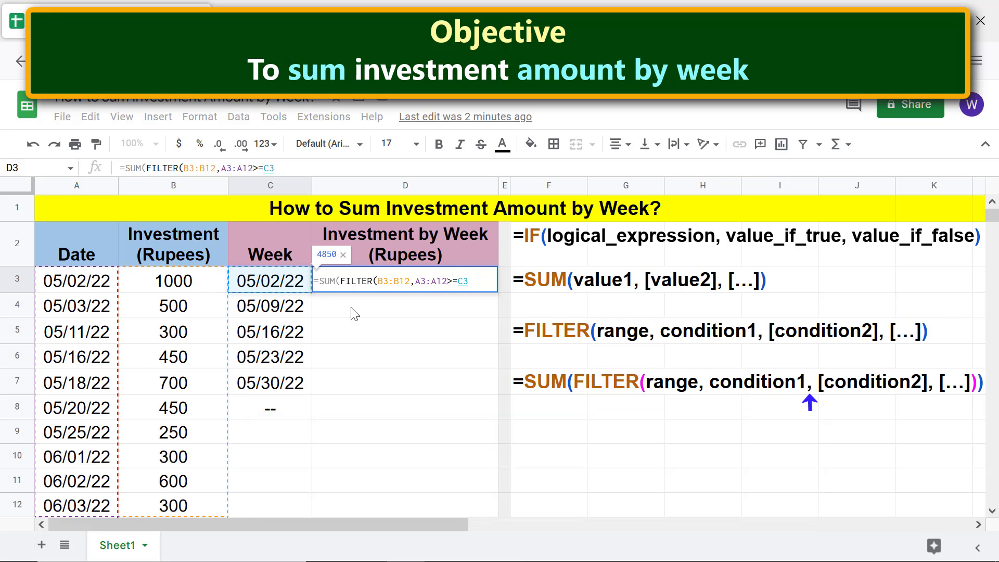
text(,)
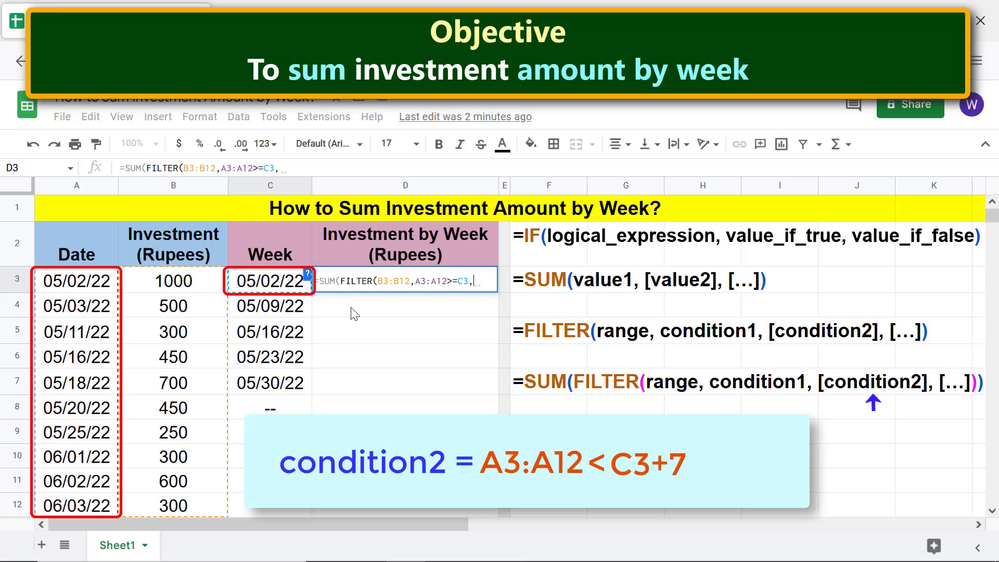
click(104, 284)
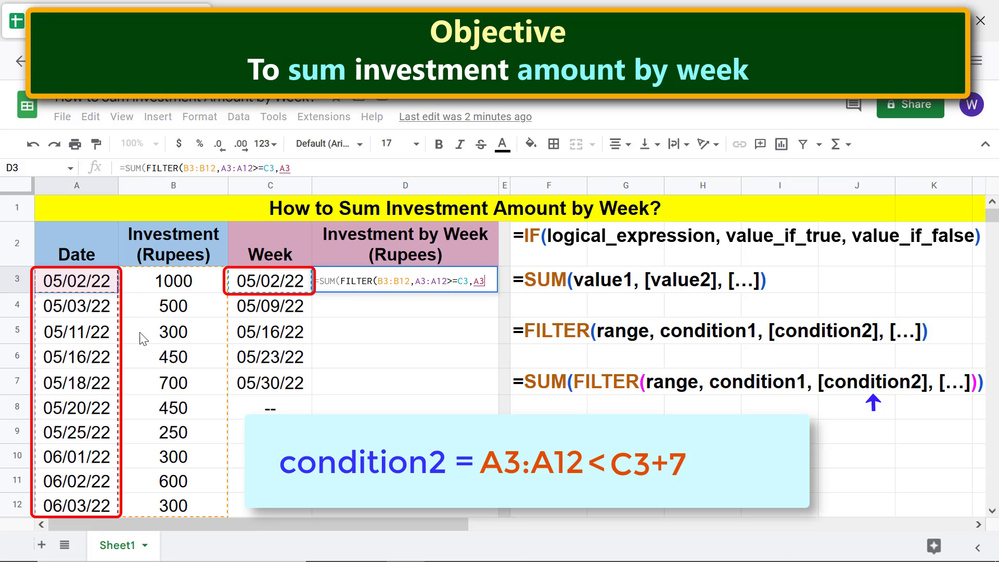
shift+click(97, 507)
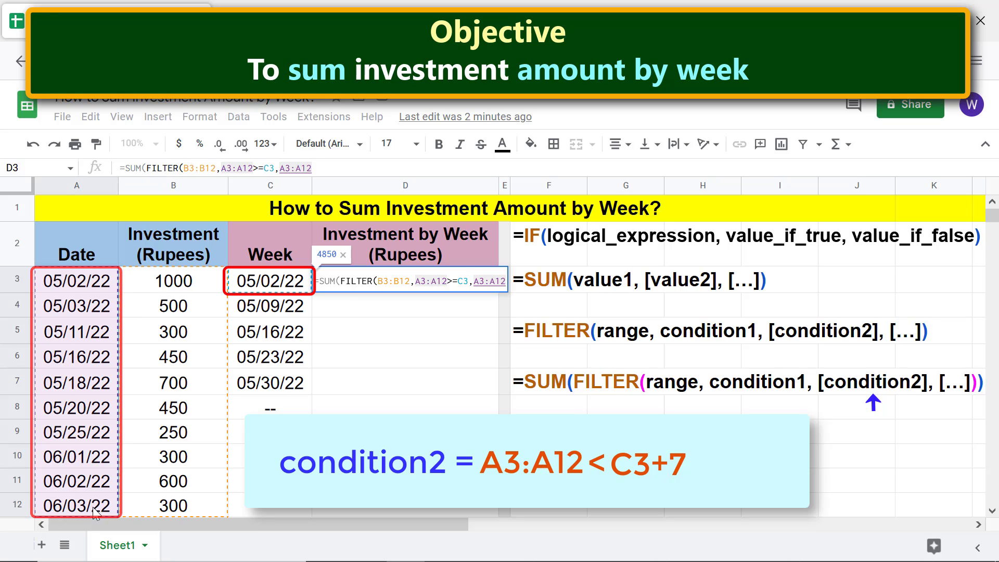
text(<c)
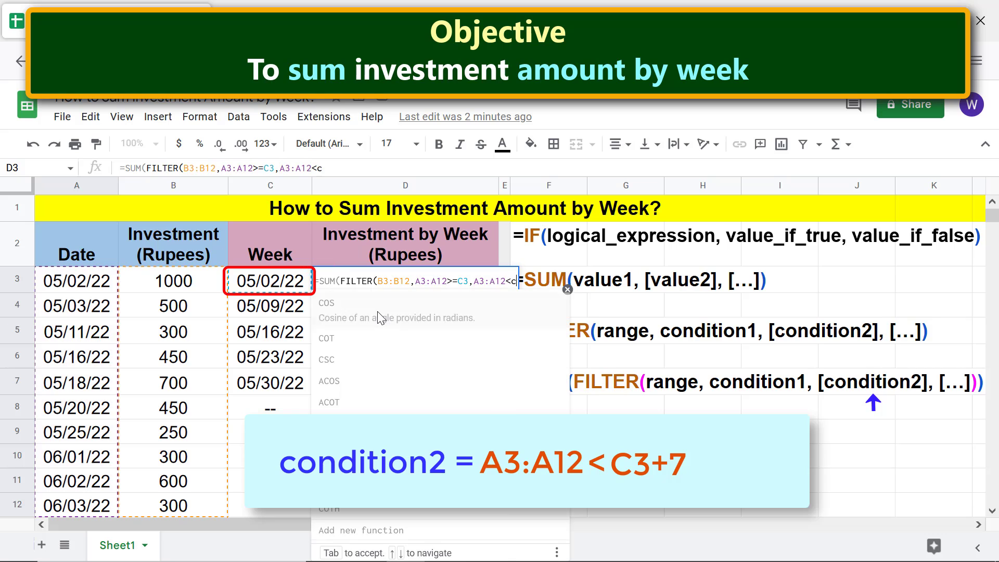
text(3+7)
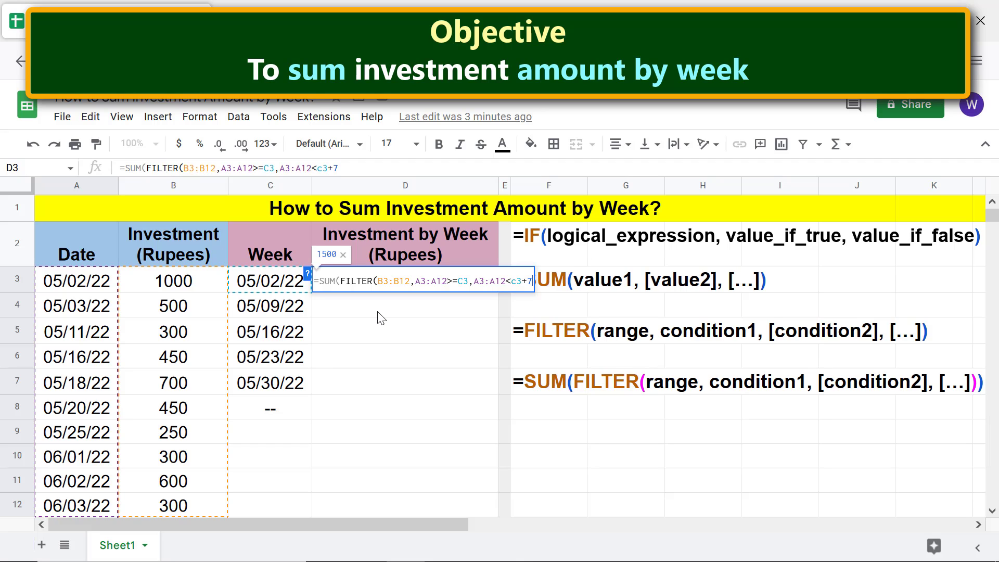
text()))
key(Return)
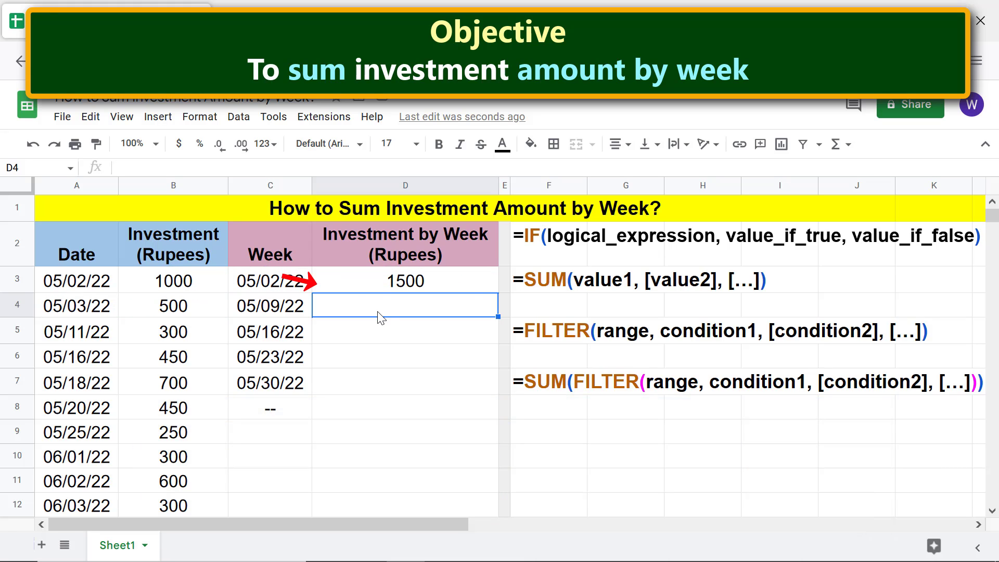
- Make the B3:B12 and A3:A12 ranges in D3's formula absolute references
click(373, 285)
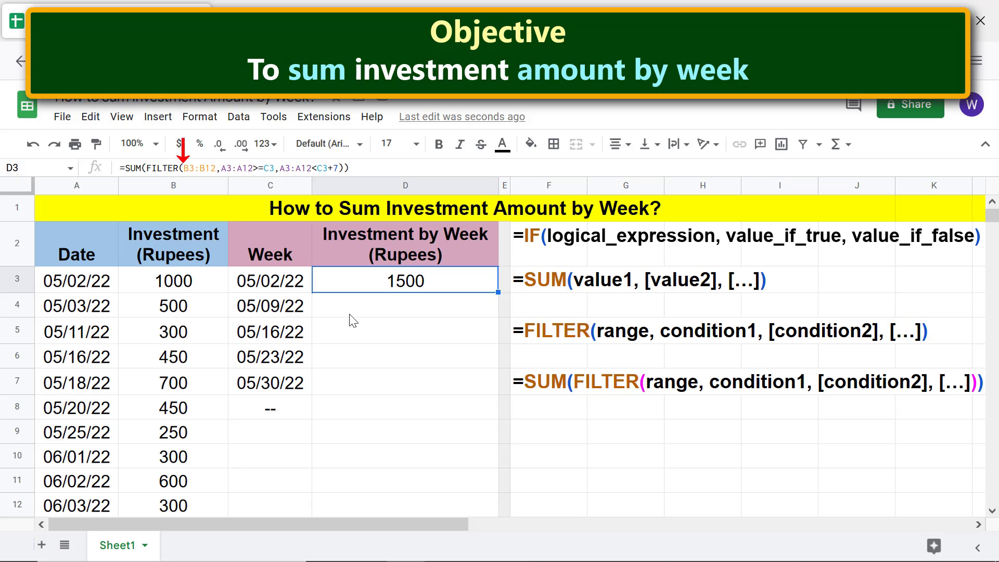
click(185, 168)
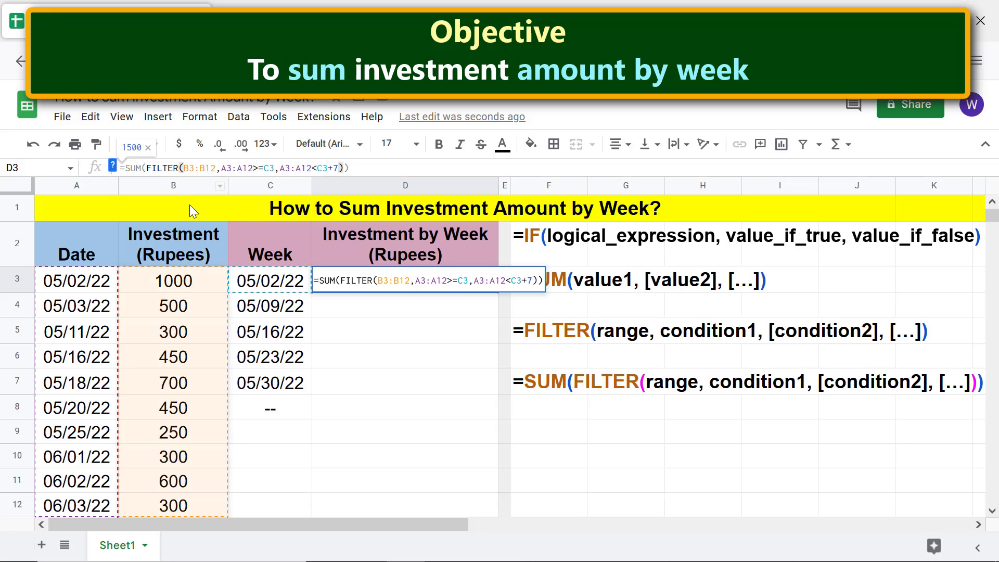
key(F4)
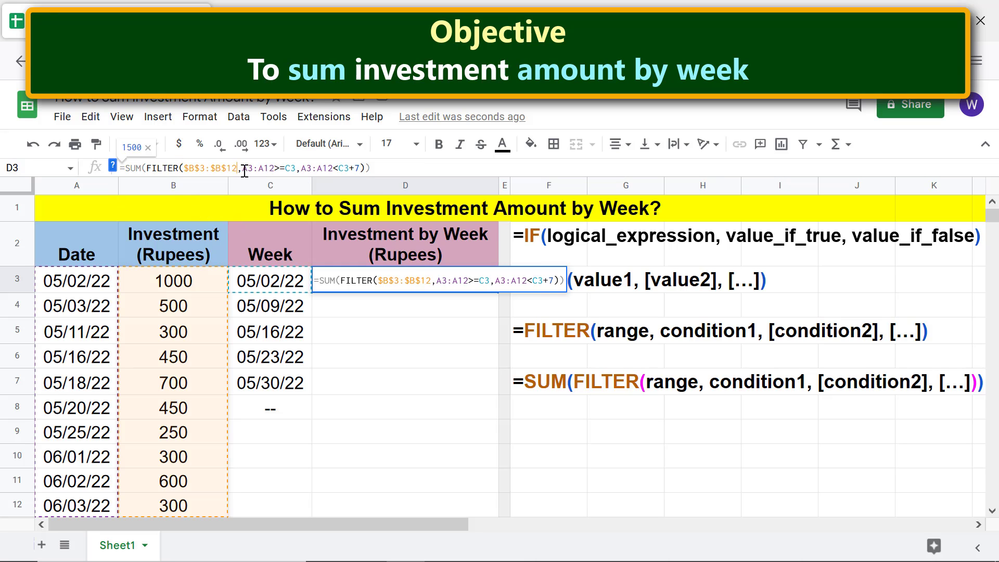
key(Right)
key(F4)
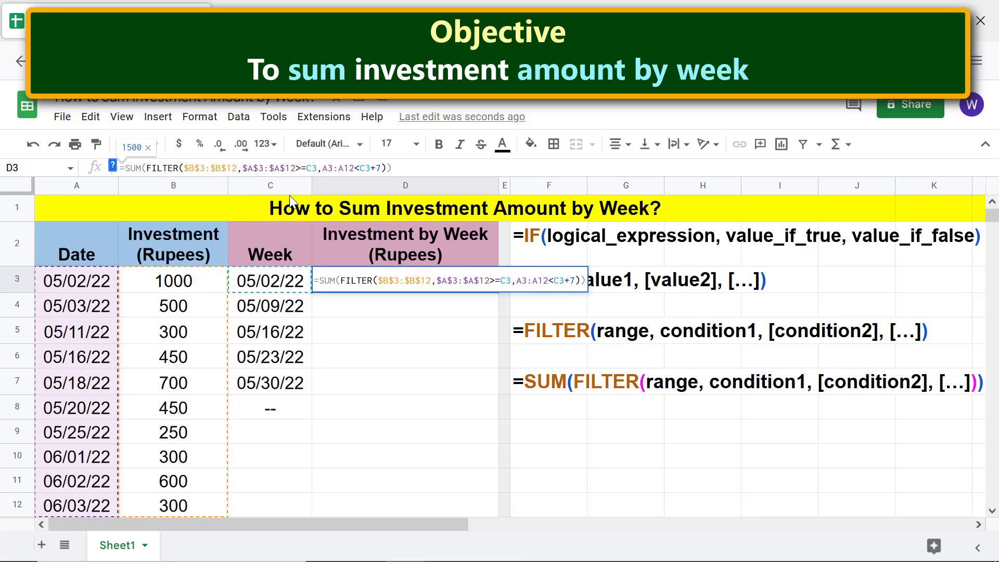
click(322, 168)
key(F4)
key(Return)
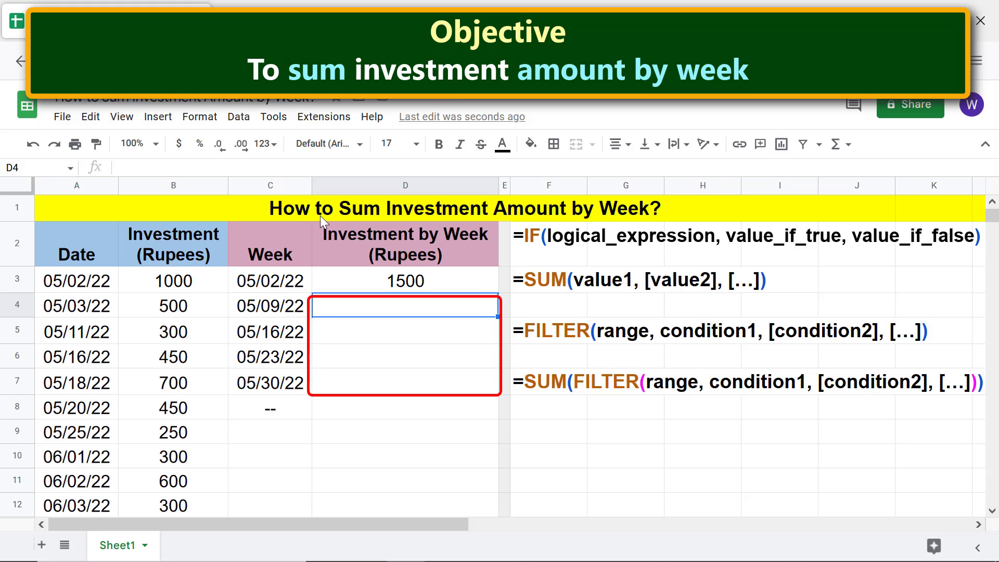
- Fill D3's formula down to D7, giving weekly totals 300, 1600, 250 and 1200
click(349, 283)
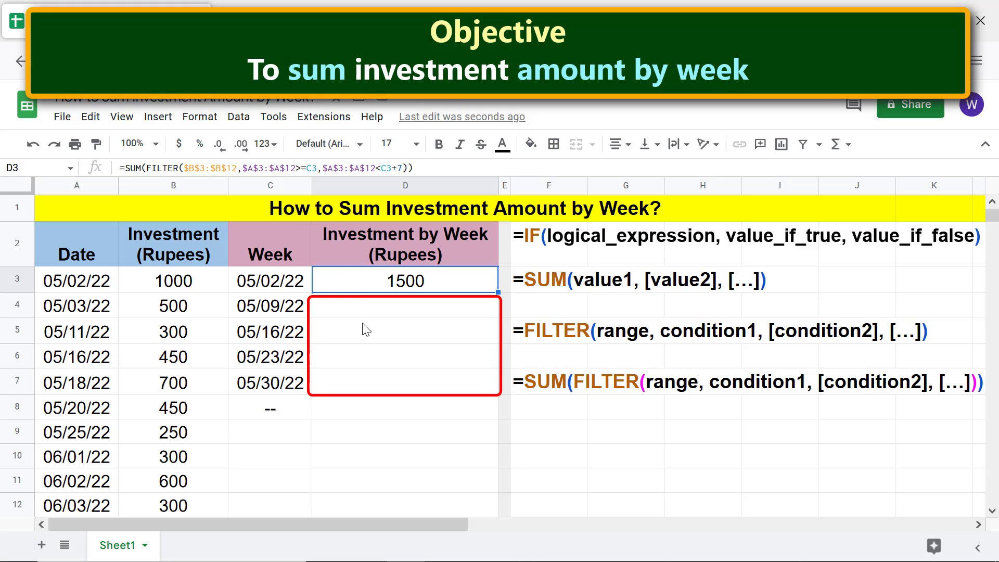
drag(498, 291, 499, 385)
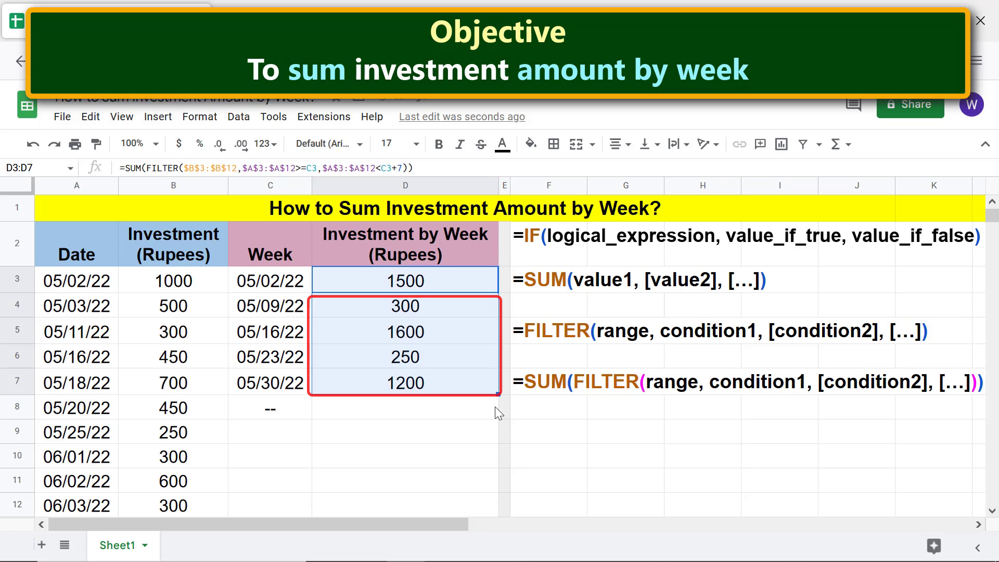
click(441, 419)
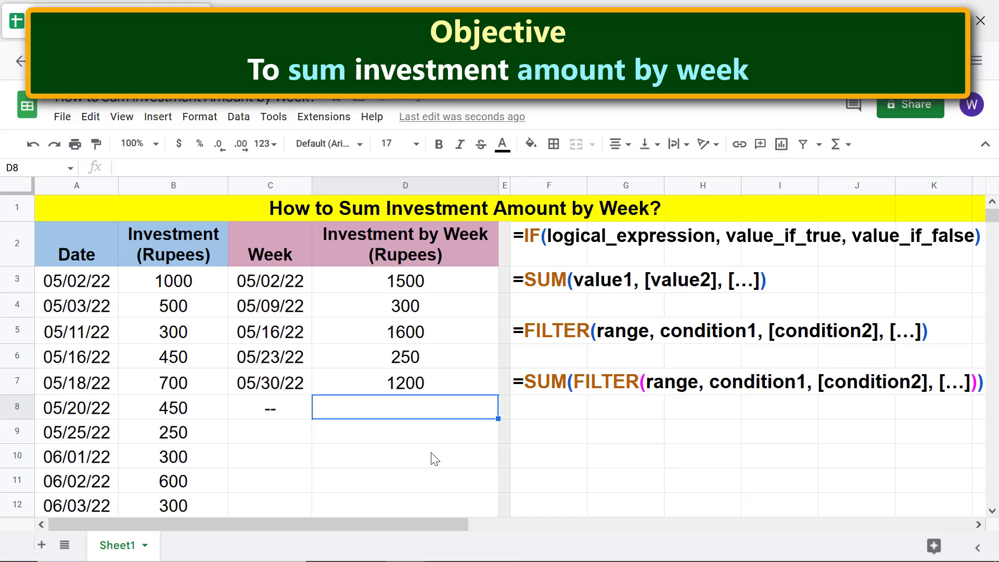